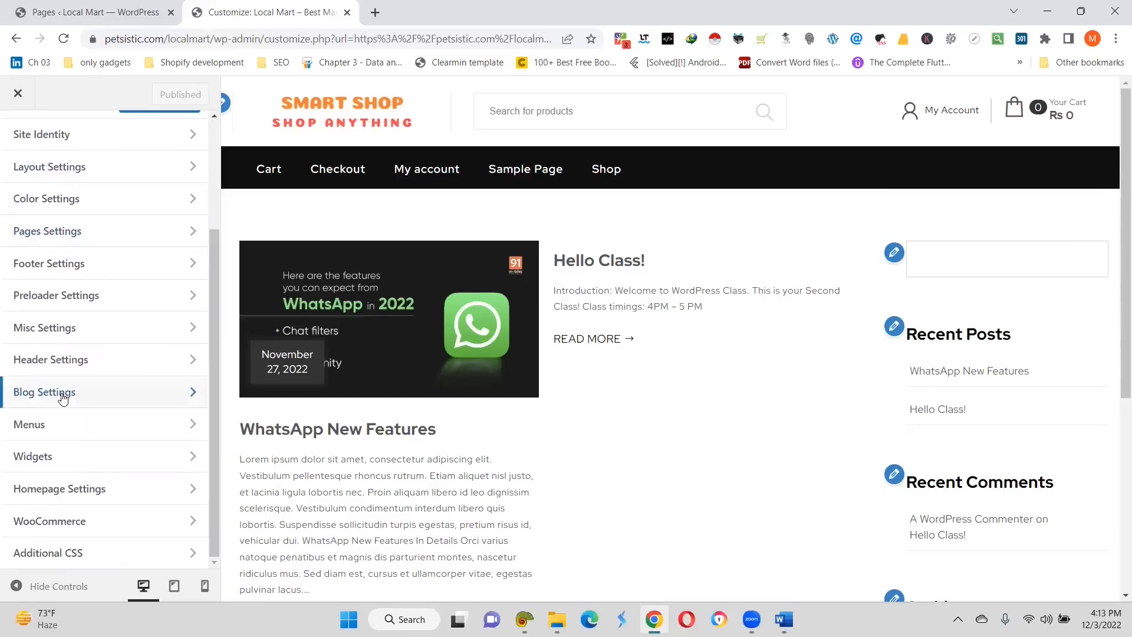
pyautogui.scroll(2, 151, 253)
pyautogui.scroll(-2, 151, 251)
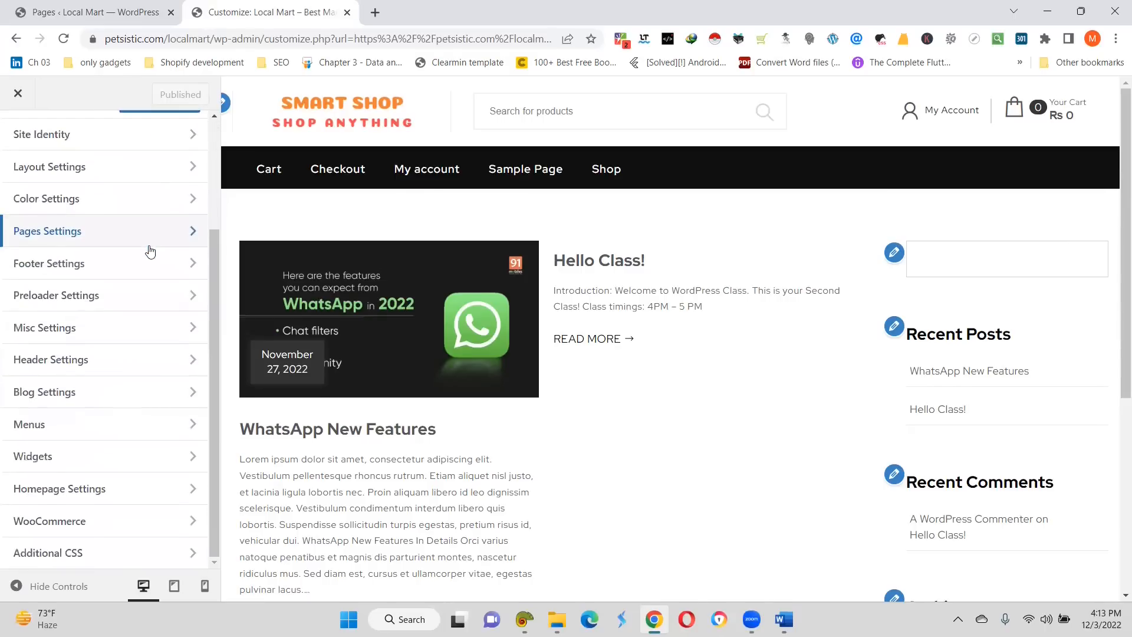
pyautogui.scroll(2, 122, 156)
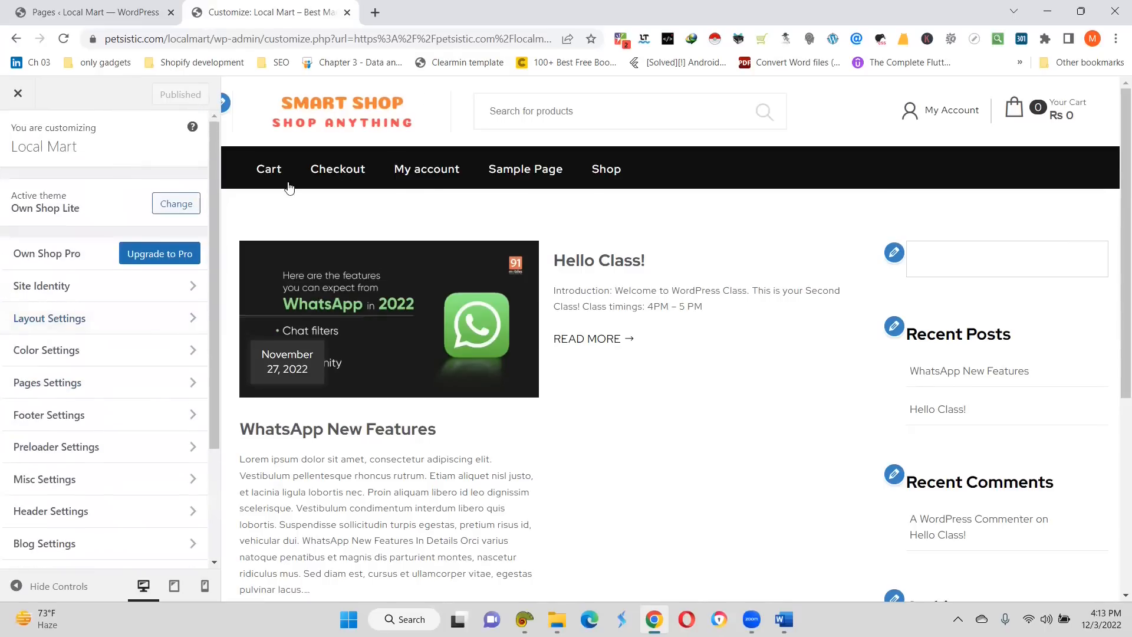
pyautogui.scroll(-1, 126, 278)
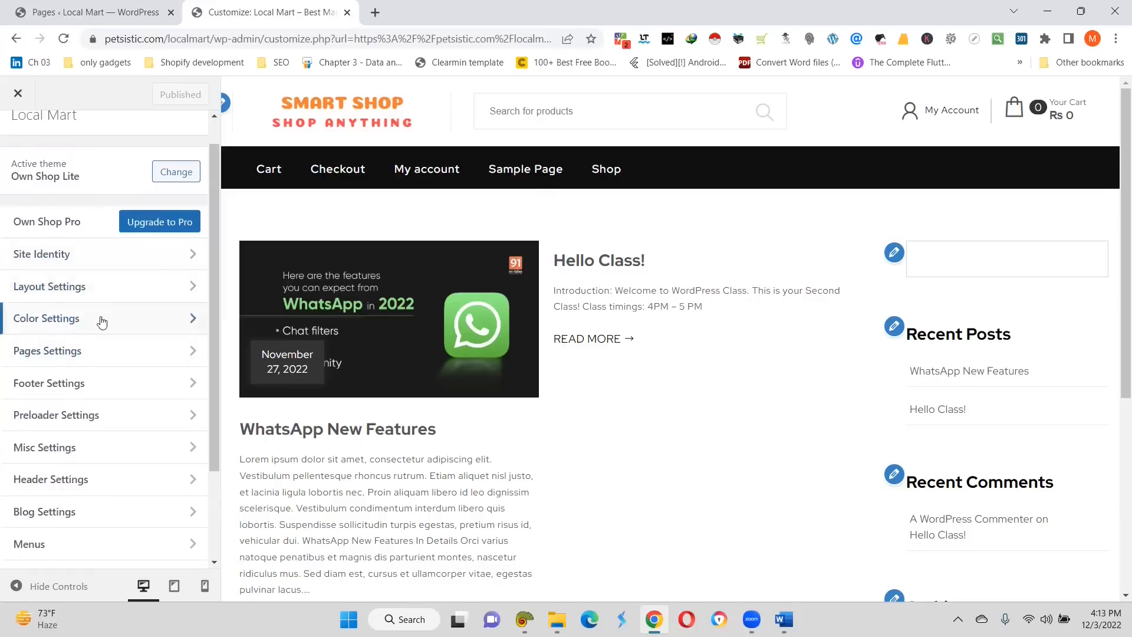
pyautogui.scroll(-2, 101, 321)
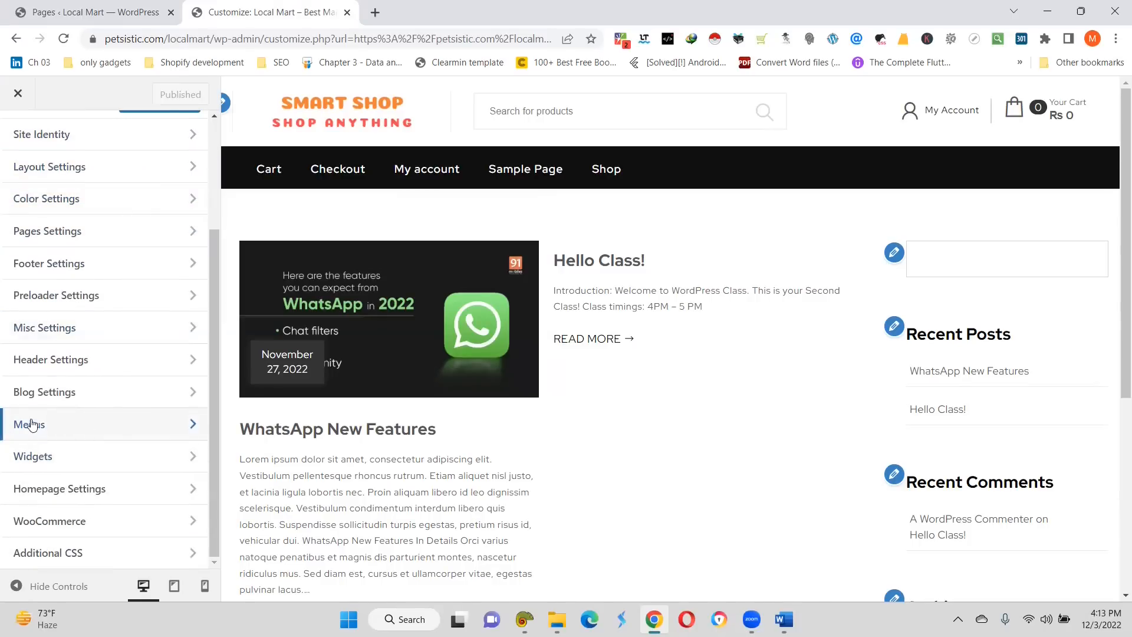
pyautogui.scroll(3, 161, 292)
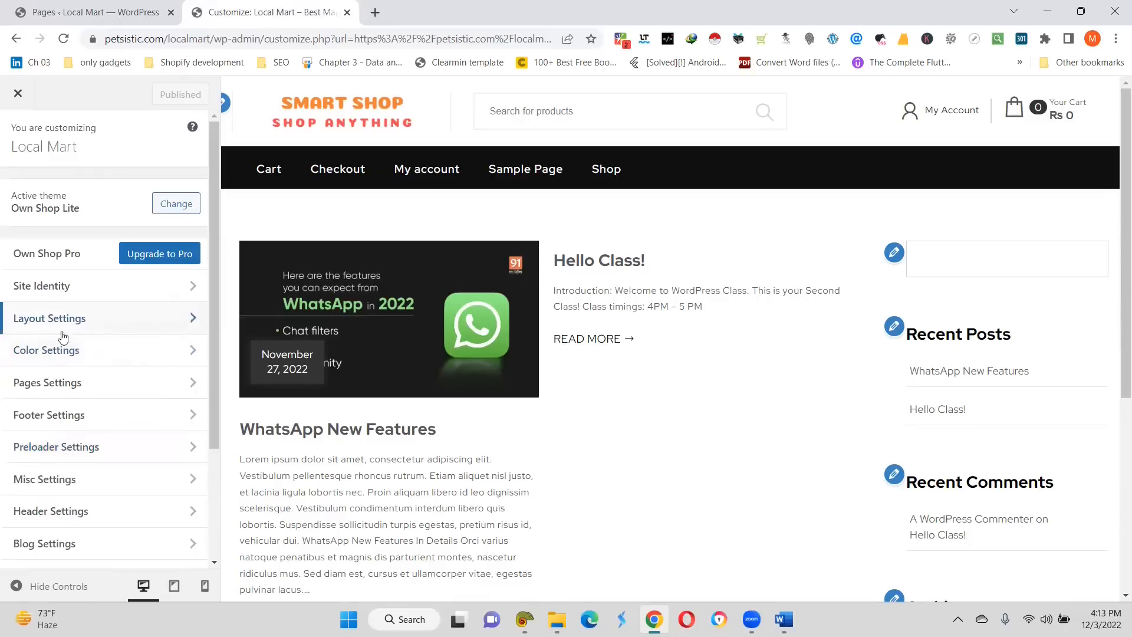
# Create a new menu named main_menu, assign it to the Primary location and publish it
pyautogui.scroll(-3, 66, 353)
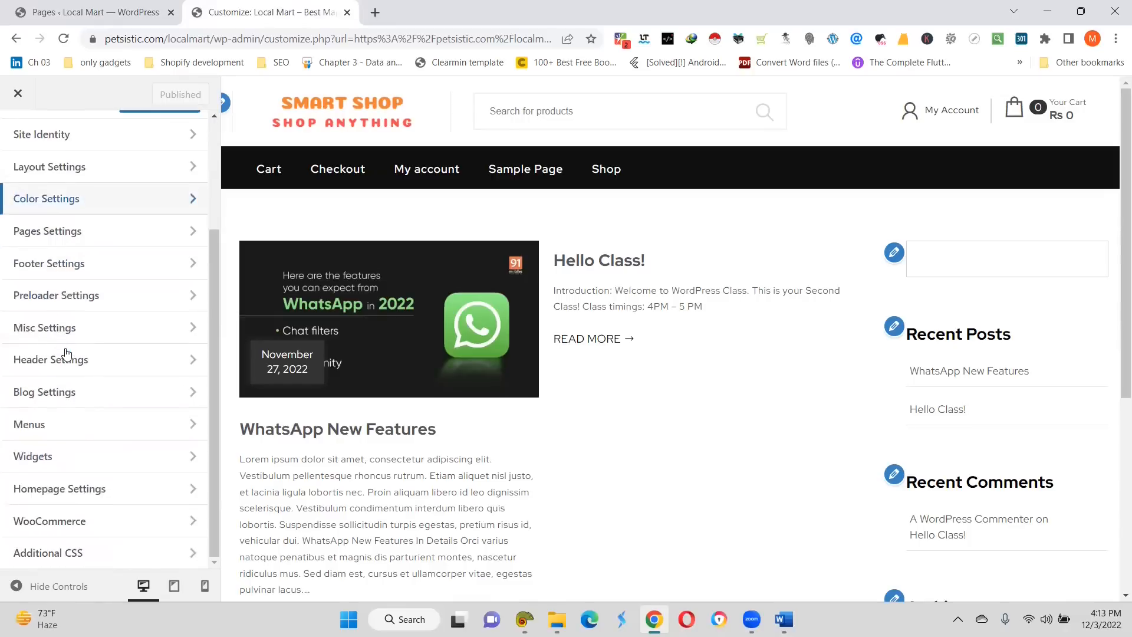
pyautogui.click(71, 421)
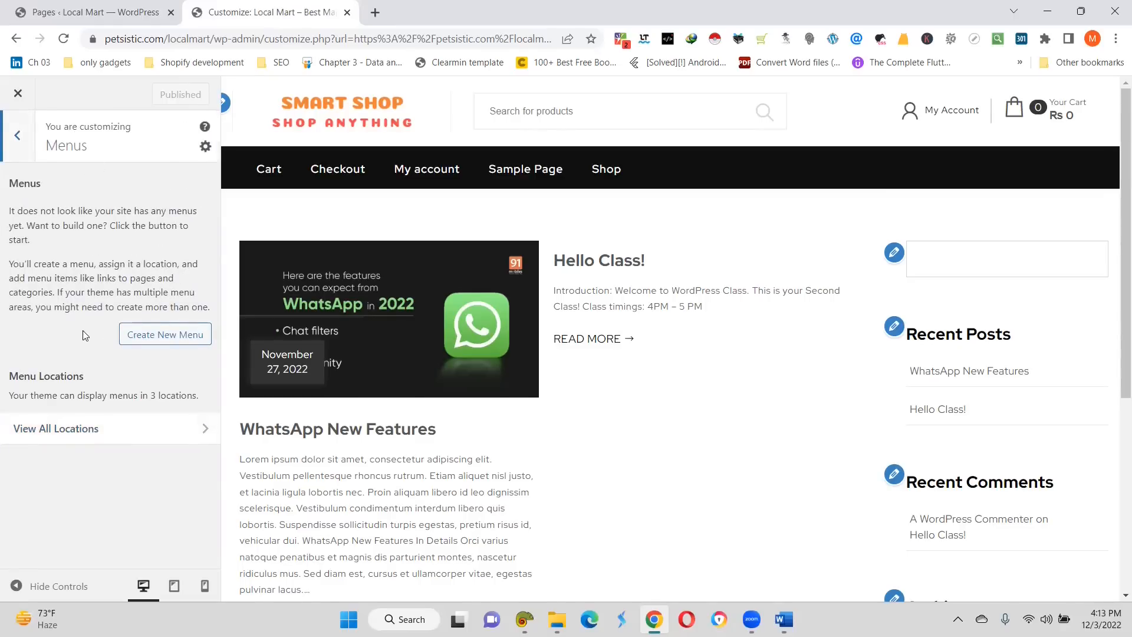
pyautogui.click(153, 340)
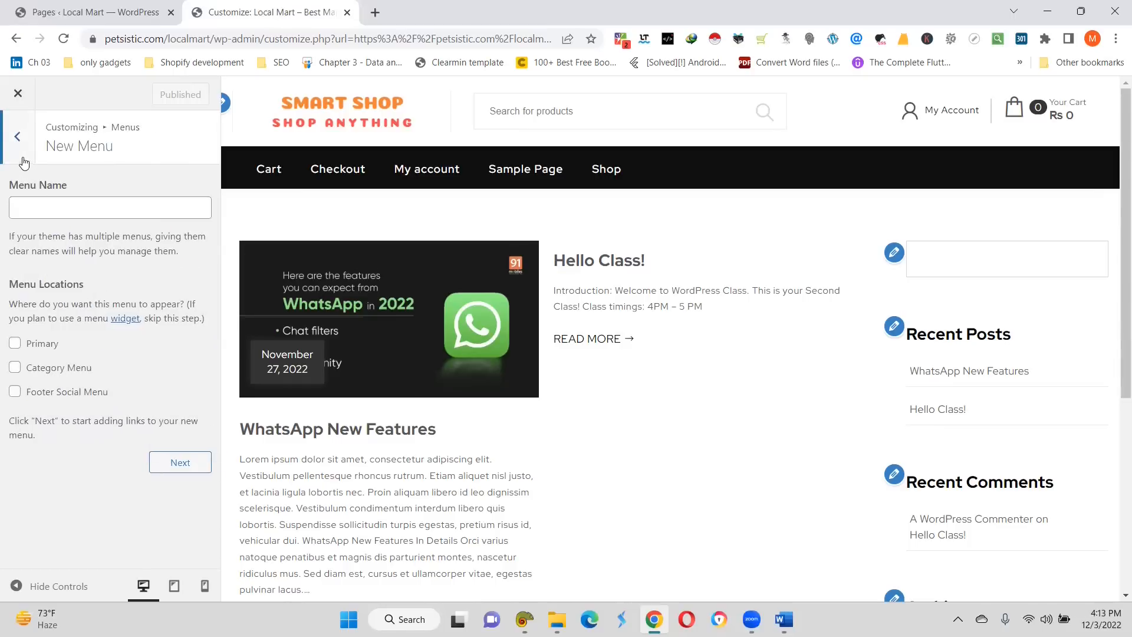
pyautogui.click(18, 142)
pyautogui.click(147, 334)
pyautogui.click(38, 209)
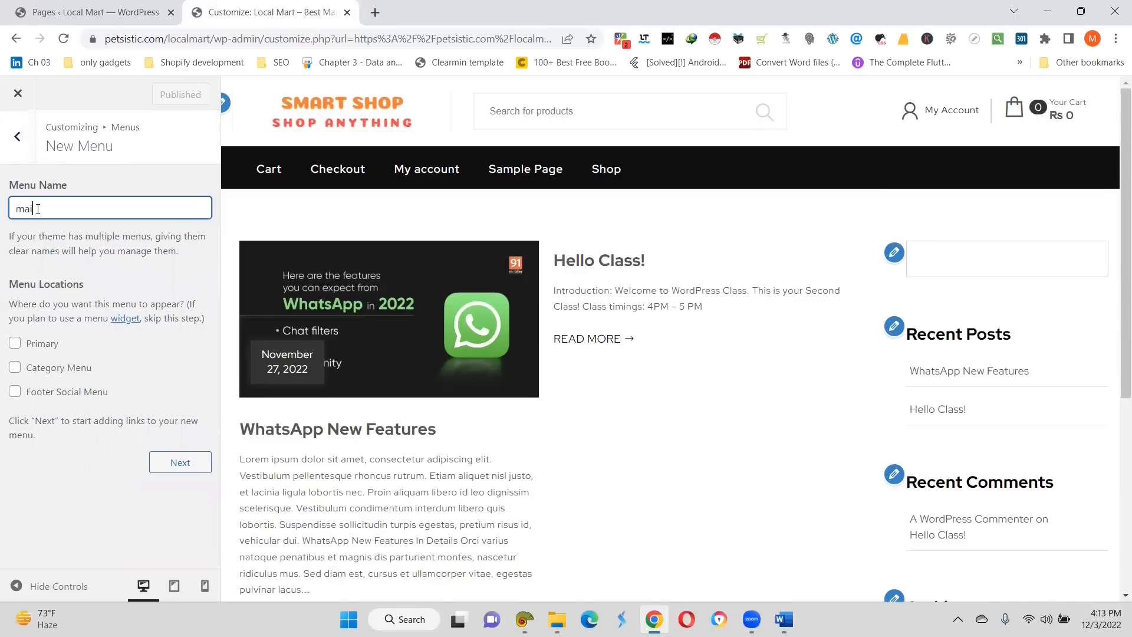
pyautogui.write('main menu')
pyautogui.click(15, 343)
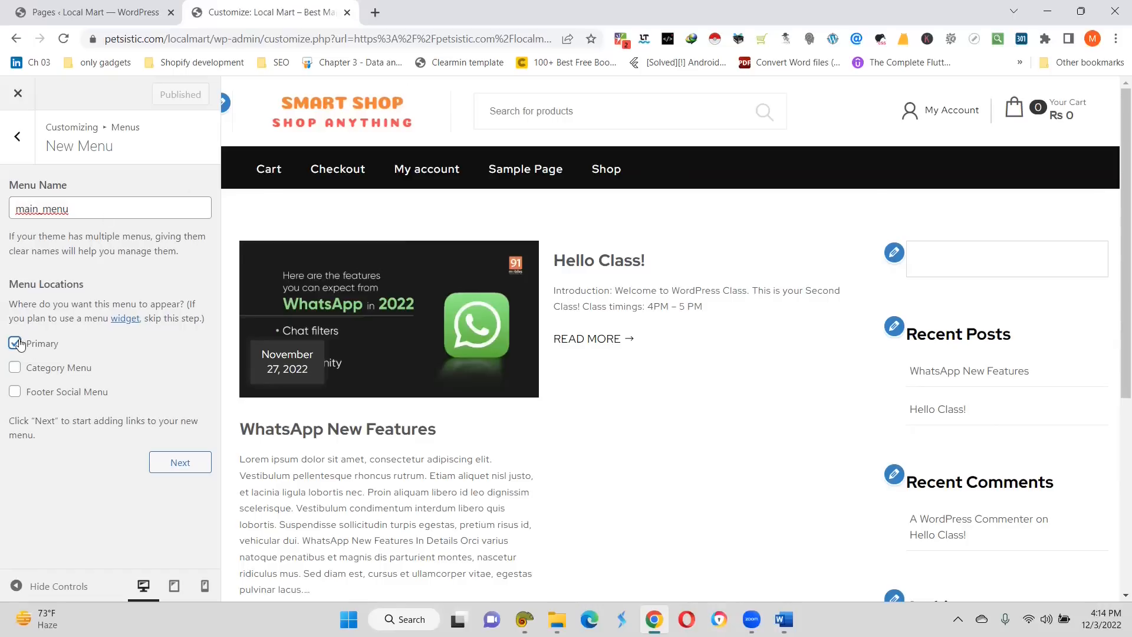
pyautogui.click(174, 463)
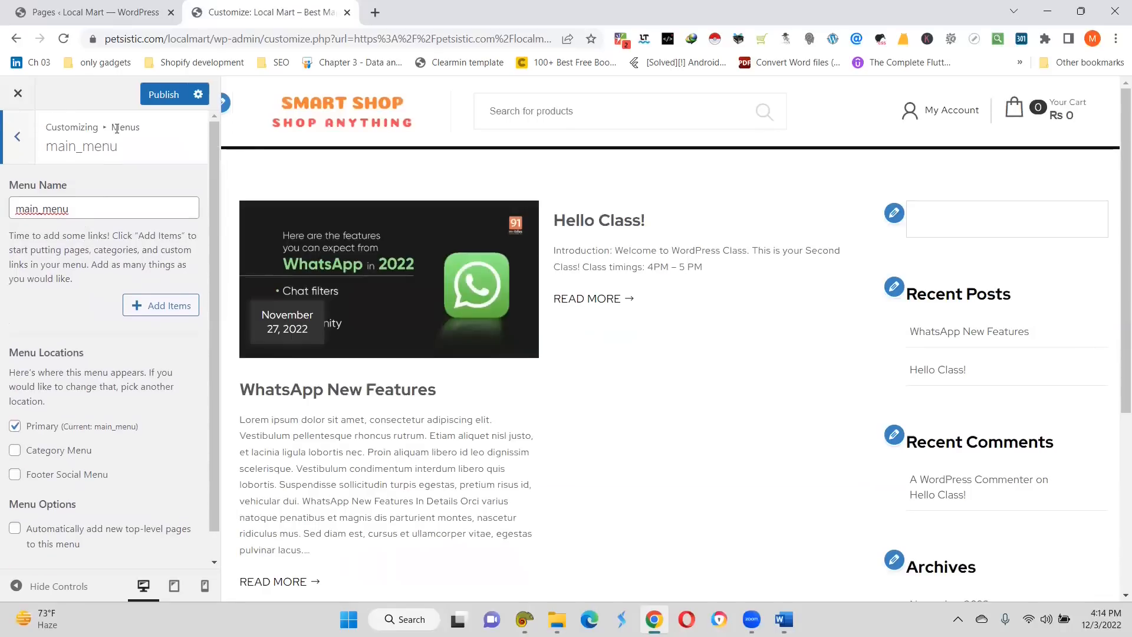
pyautogui.click(155, 96)
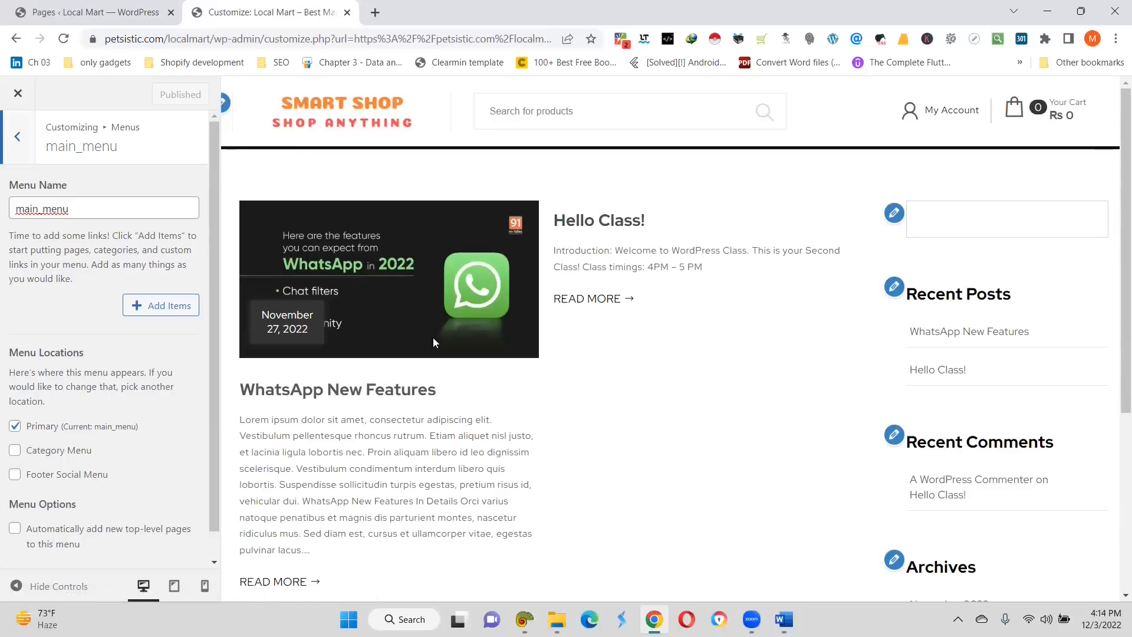
pyautogui.scroll(-4, 362, 212)
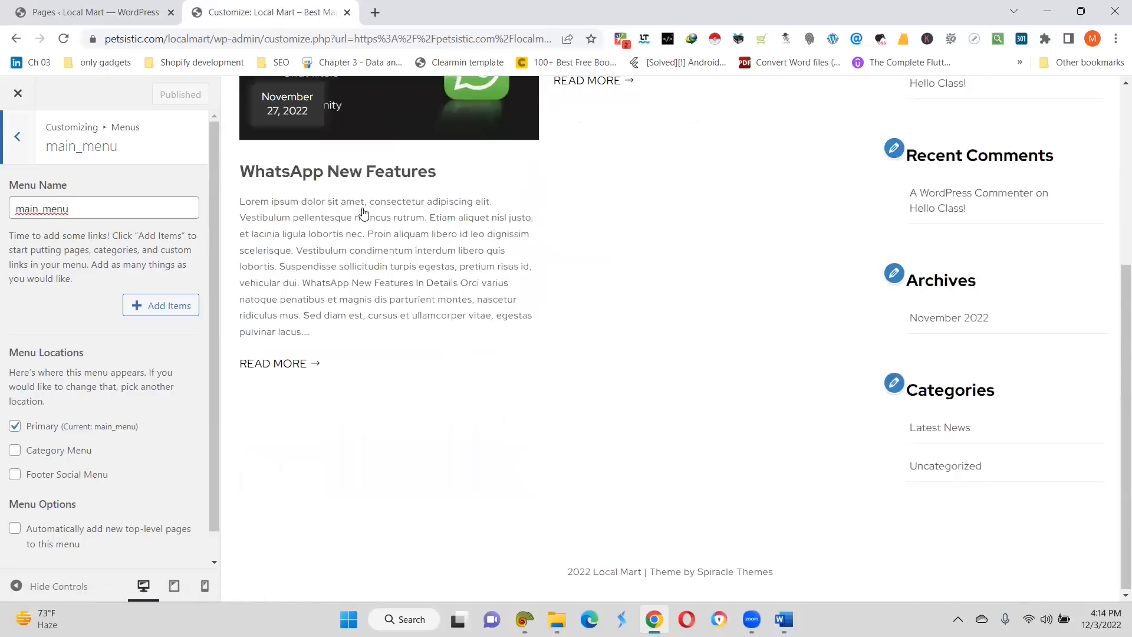
pyautogui.scroll(4, 413, 230)
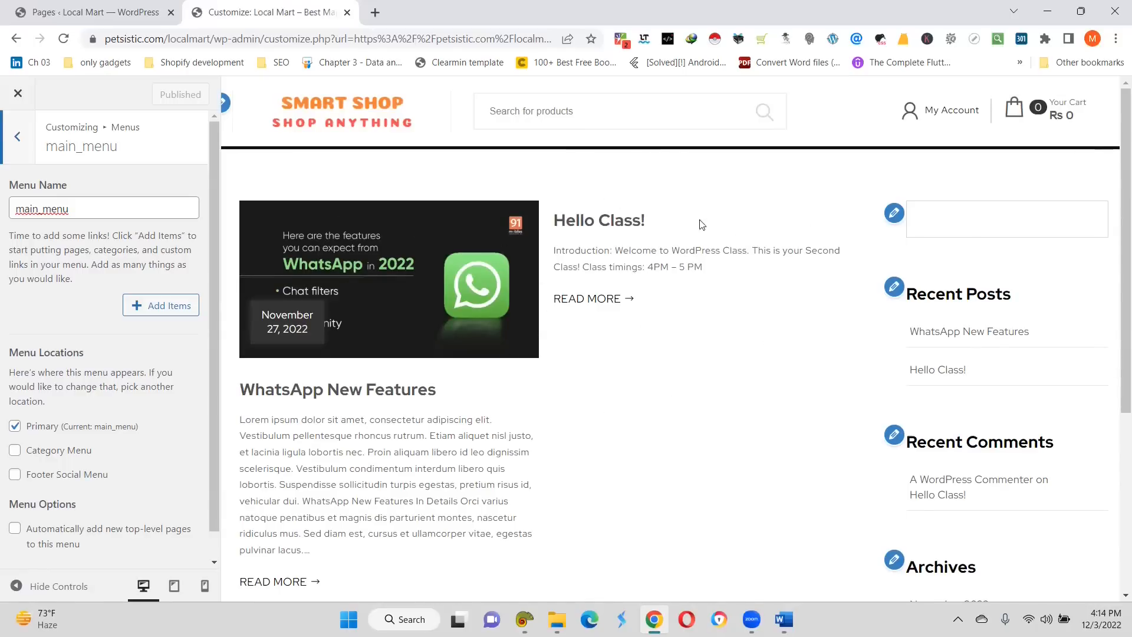
pyautogui.scroll(-5, 599, 353)
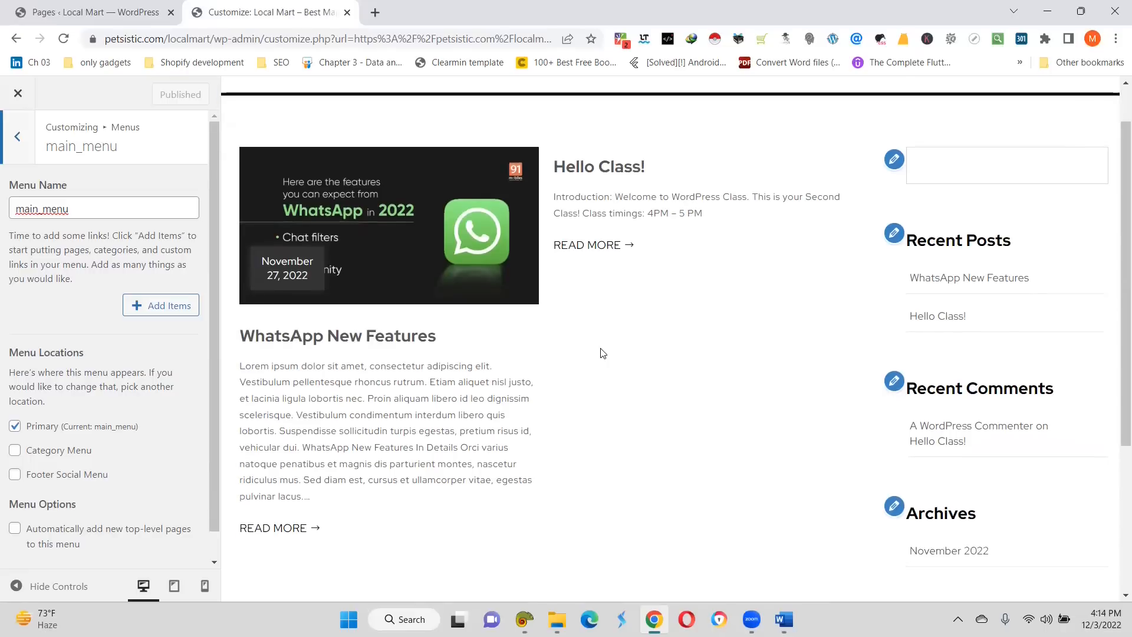
pyautogui.scroll(5, 599, 352)
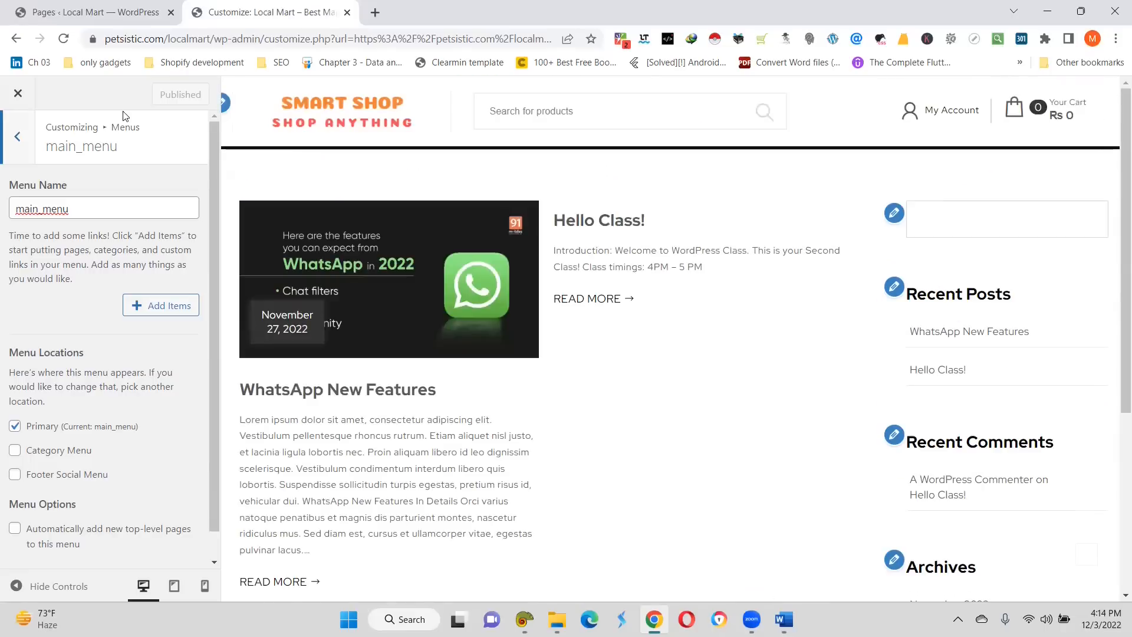
# Leave the menu settings and set the homepage to display a static page in Homepage Settings
pyautogui.click(11, 150)
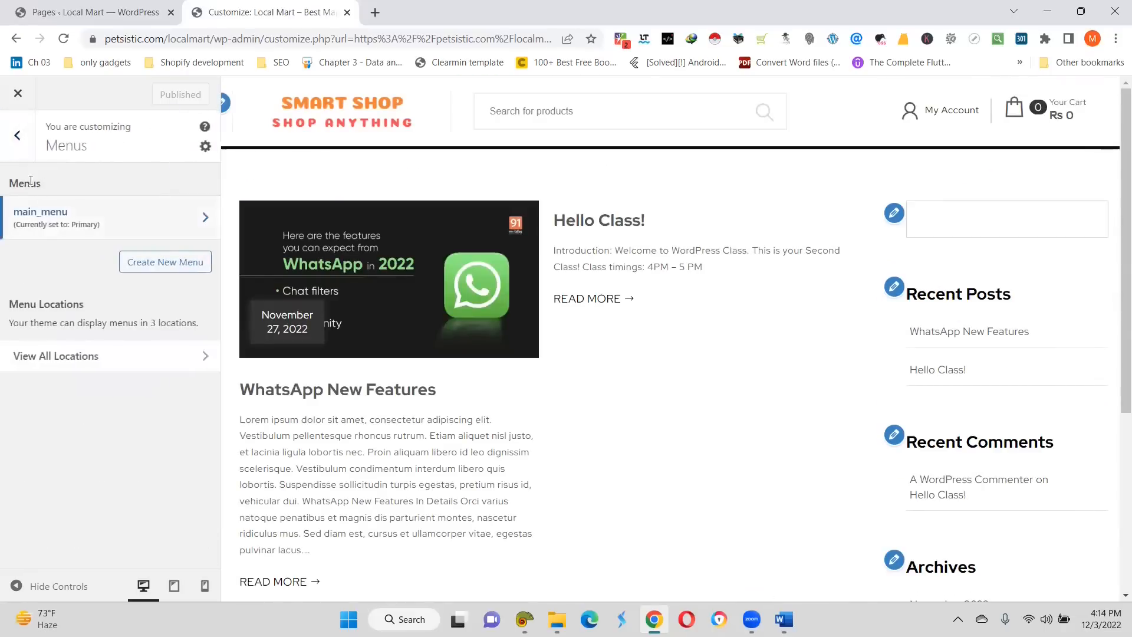
pyautogui.click(21, 139)
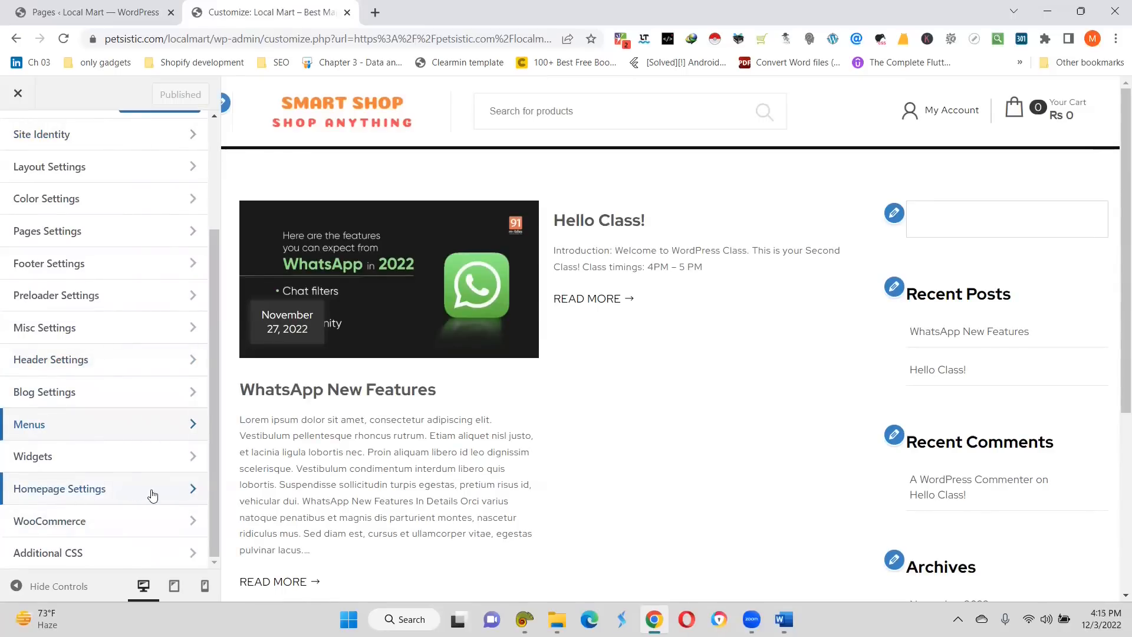
pyautogui.click(133, 490)
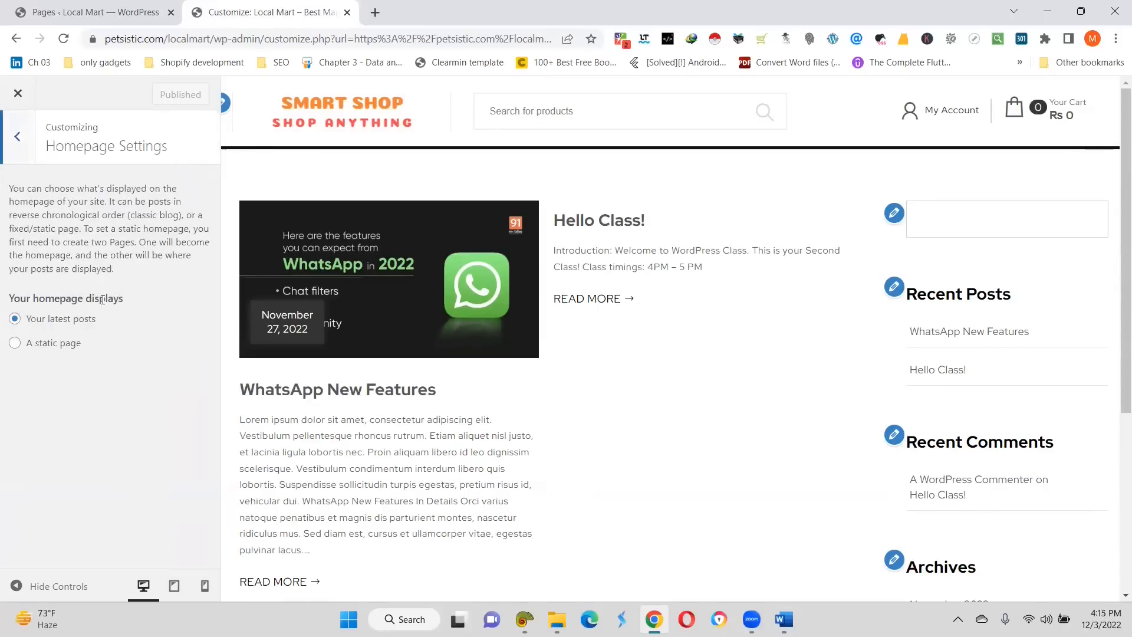
pyautogui.moveTo(14, 298); pyautogui.dragTo(118, 313)
pyautogui.click(117, 311)
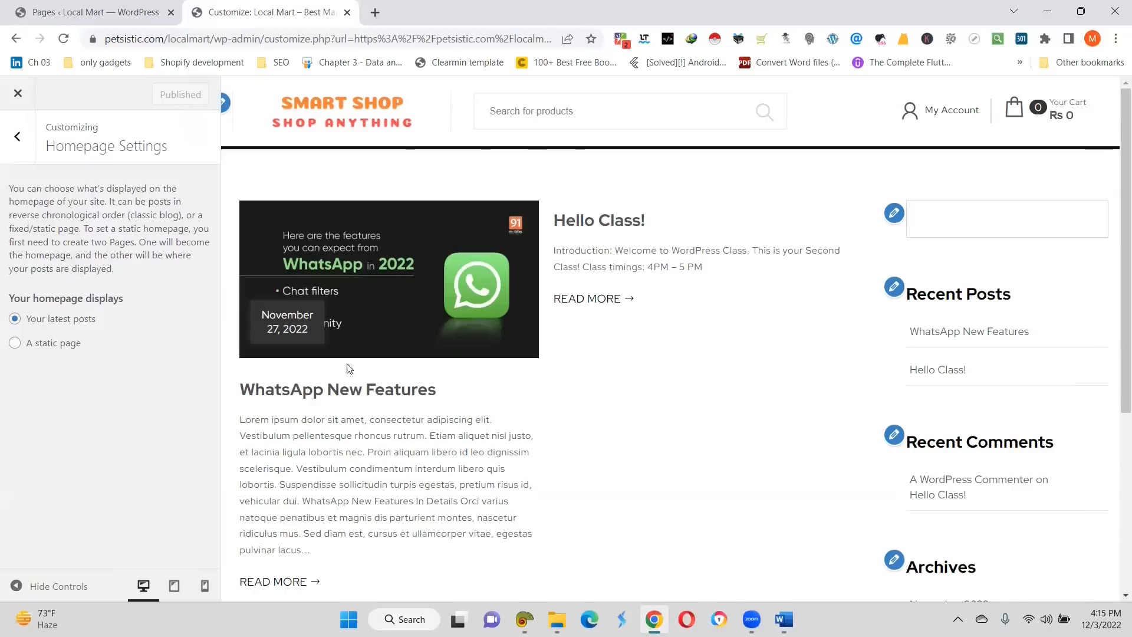
pyautogui.scroll(-1, 330, 394)
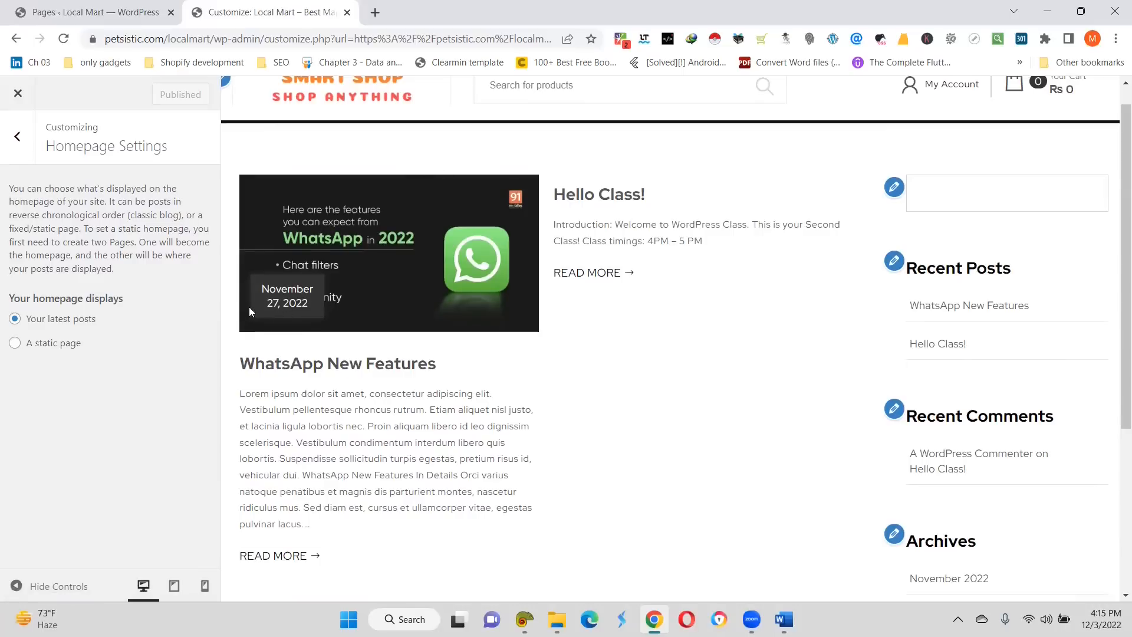
pyautogui.click(16, 344)
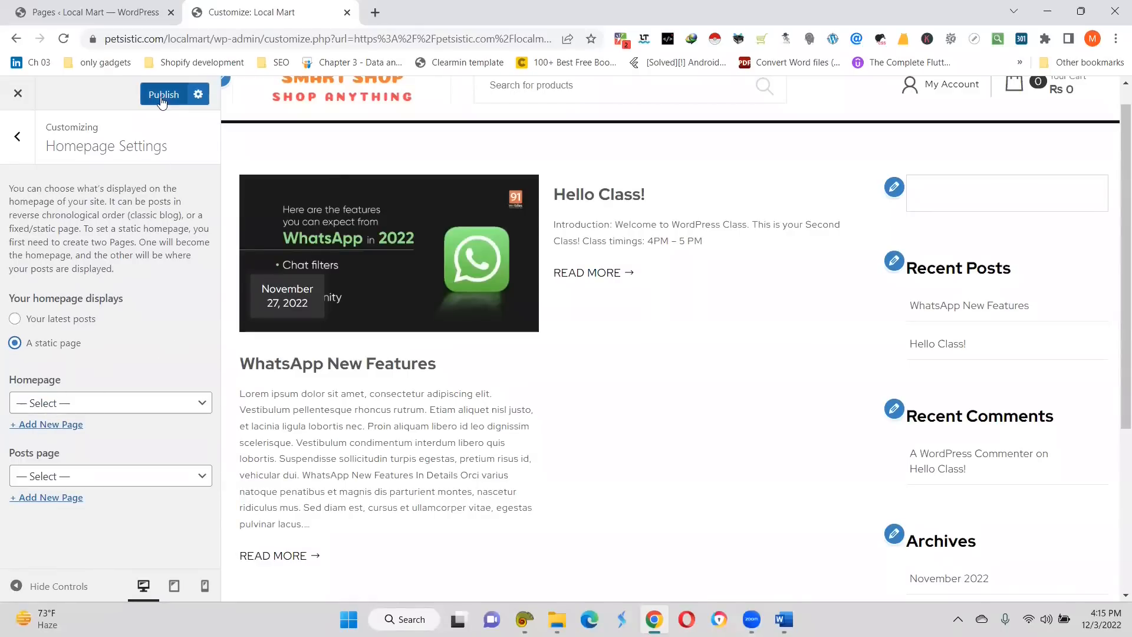
# Check the existing pages list, add a new page titled HOME as the static homepage and publish the change
pyautogui.click(105, 19)
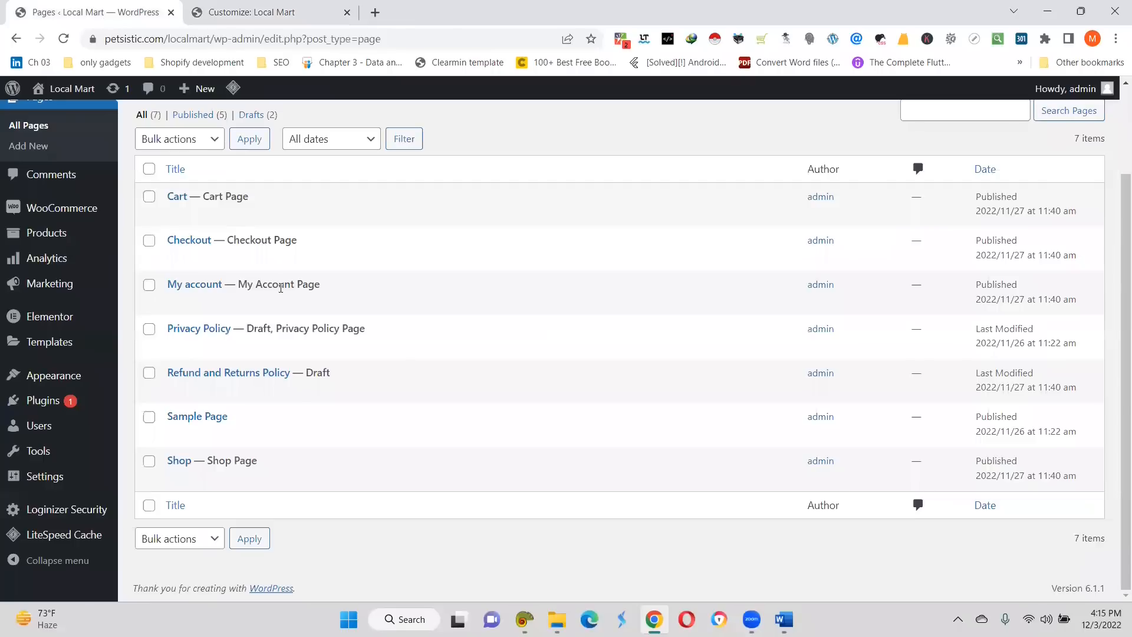
pyautogui.click(266, 12)
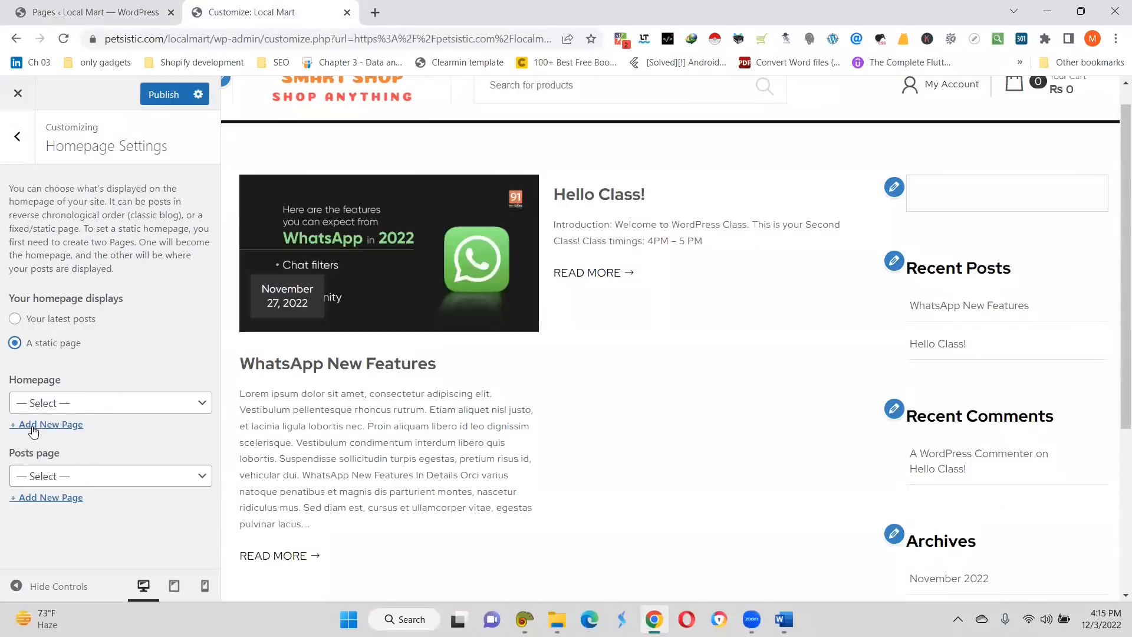
pyautogui.click(33, 425)
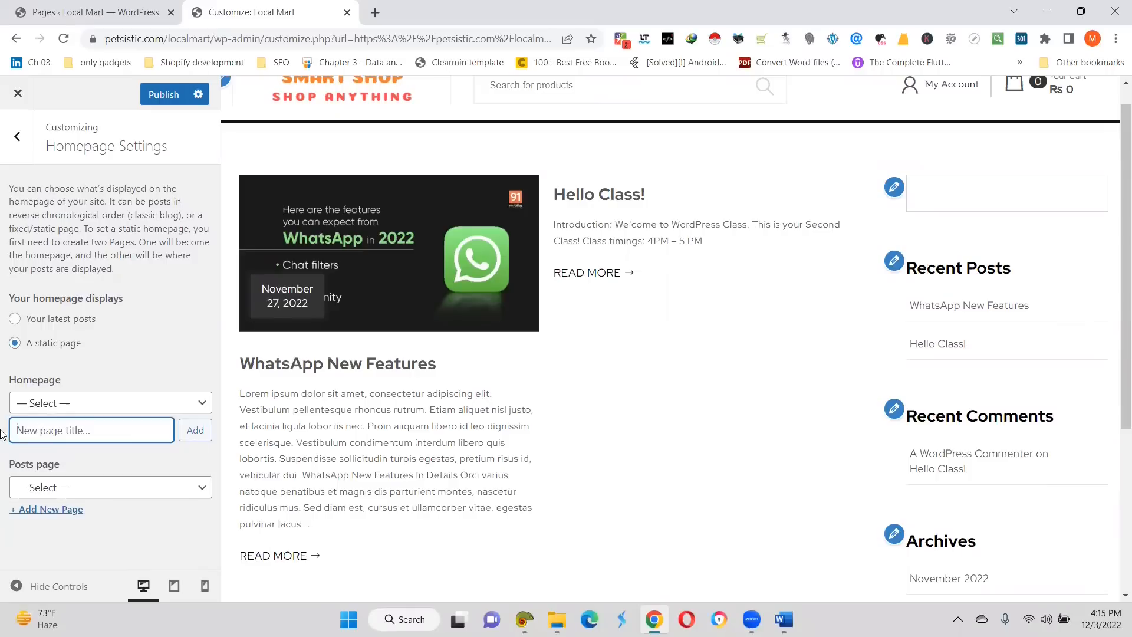
pyautogui.write('HOME')
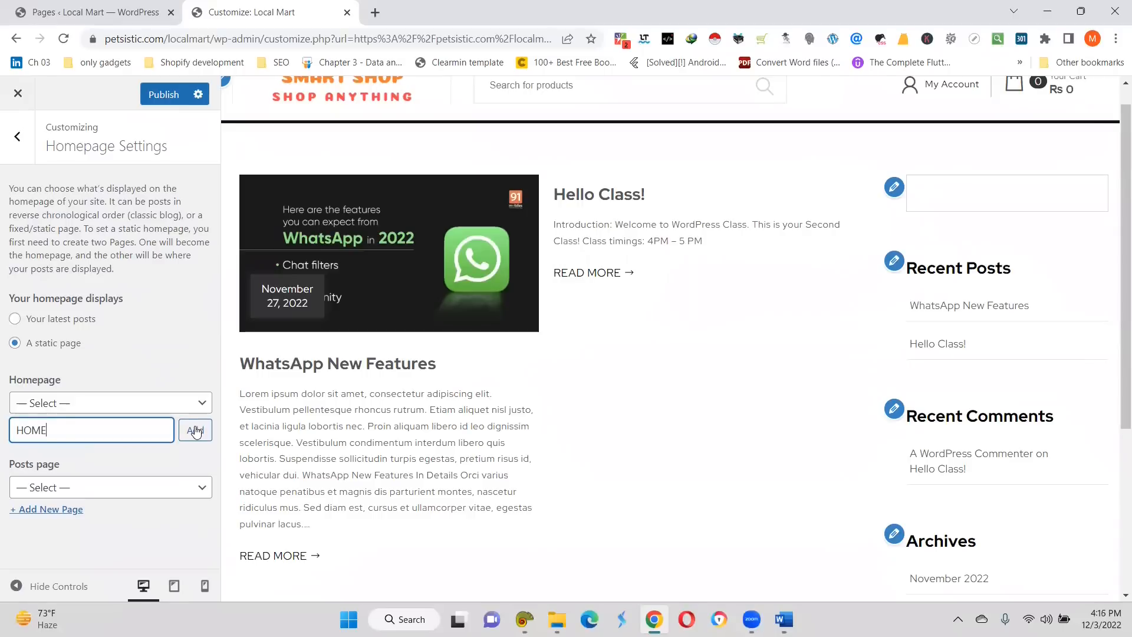
pyautogui.click(196, 431)
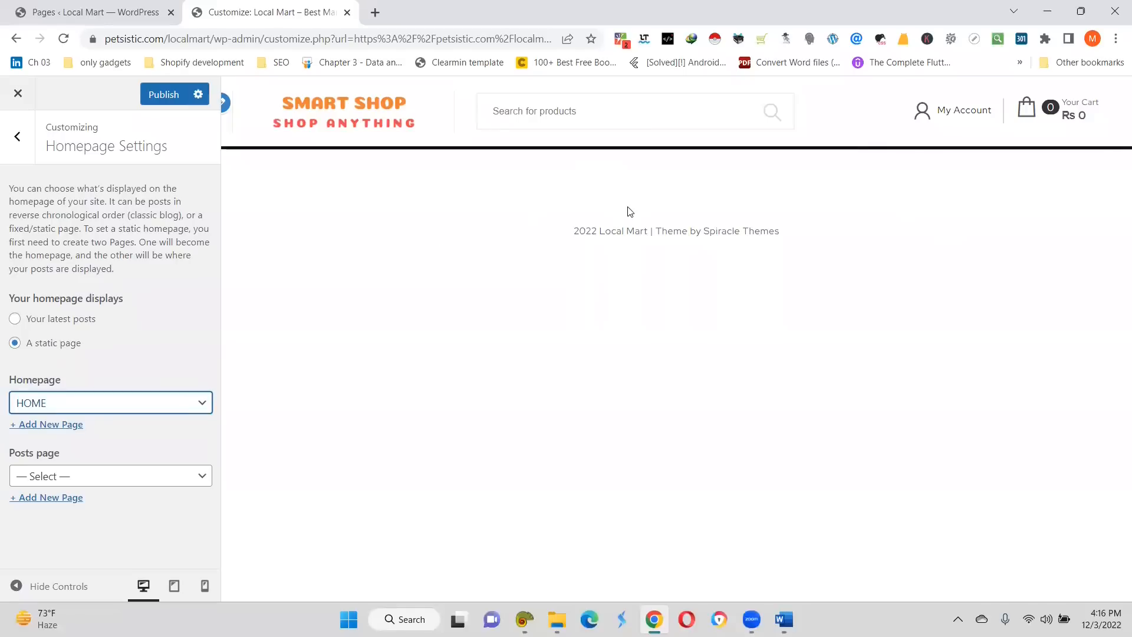
pyautogui.click(162, 96)
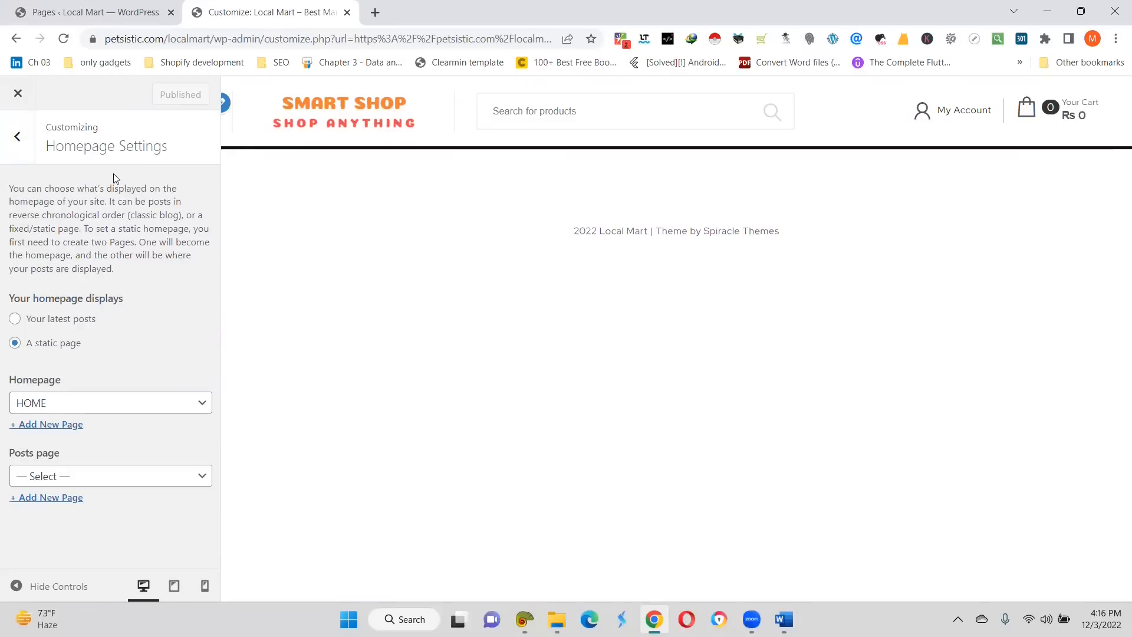
# Leave the homepage settings and open main_menu for adding items
pyautogui.click(17, 136)
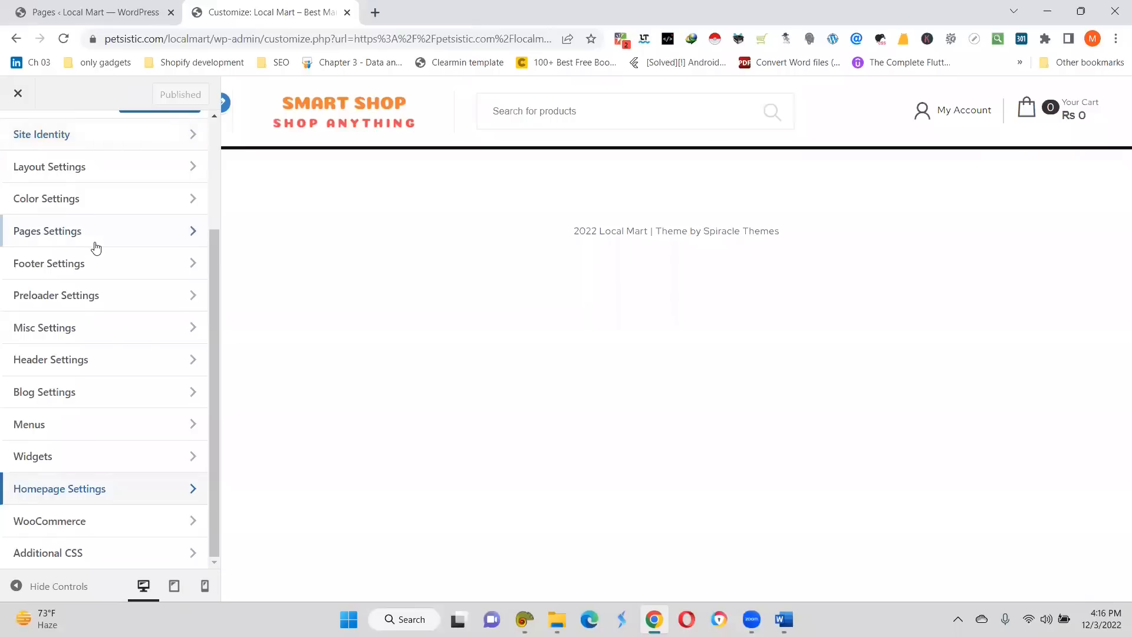
pyautogui.scroll(1, 95, 245)
pyautogui.scroll(-3, 57, 398)
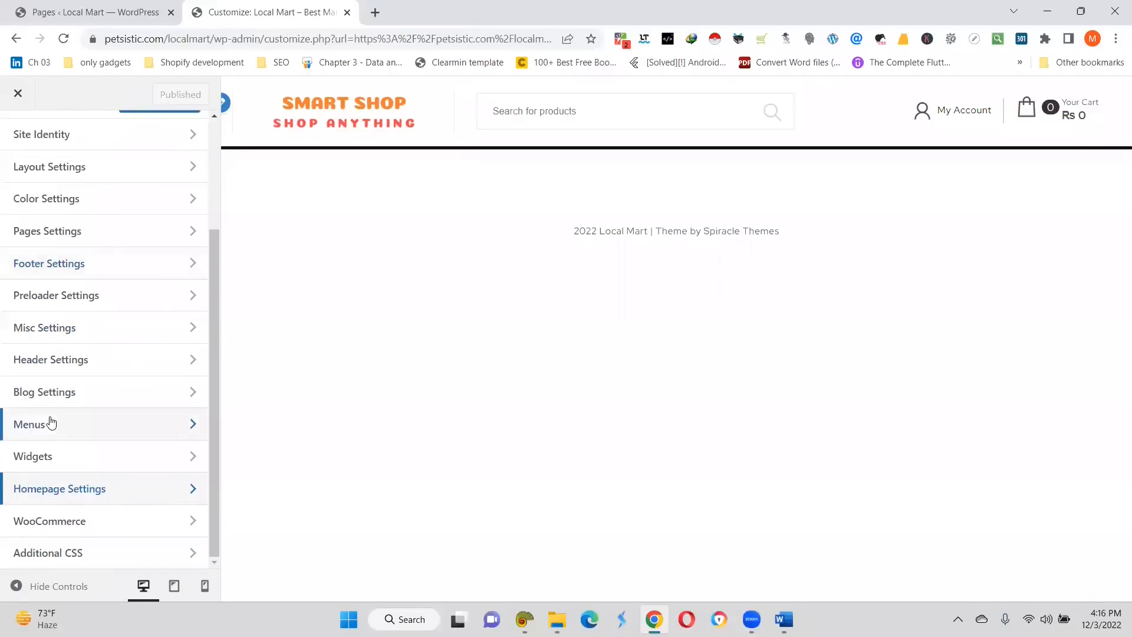
pyautogui.click(52, 422)
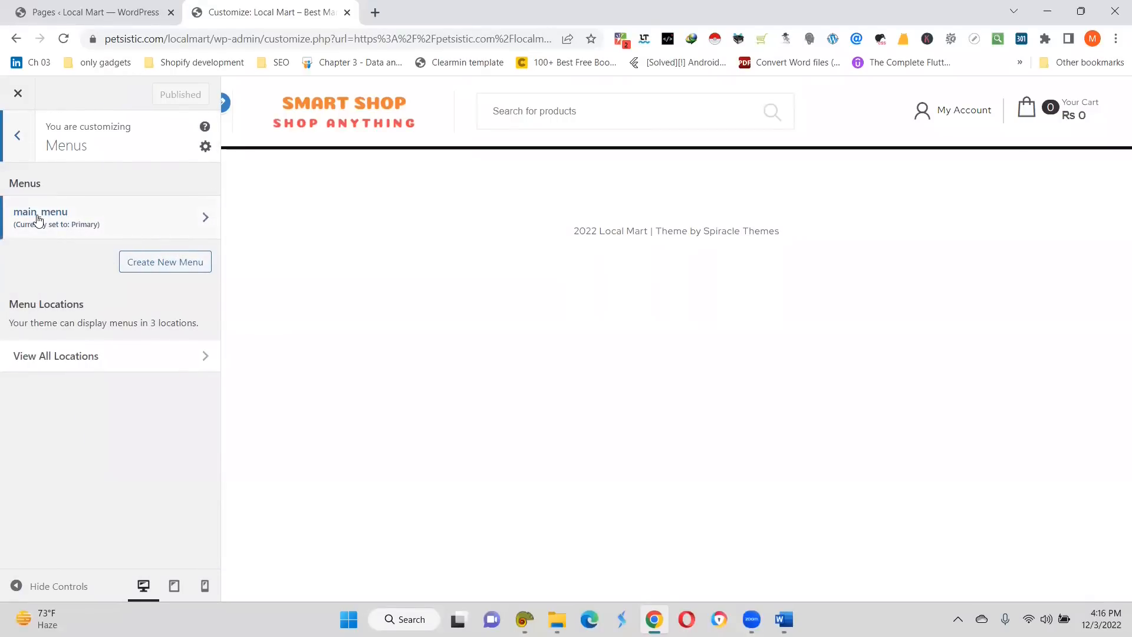
pyautogui.click(53, 234)
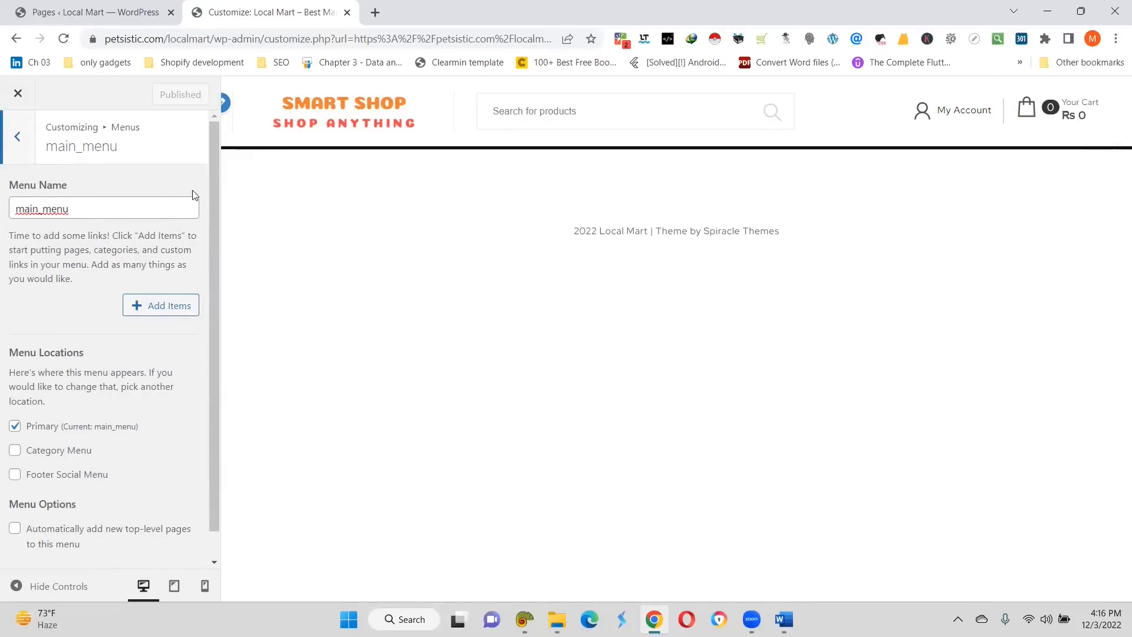
pyautogui.click(154, 304)
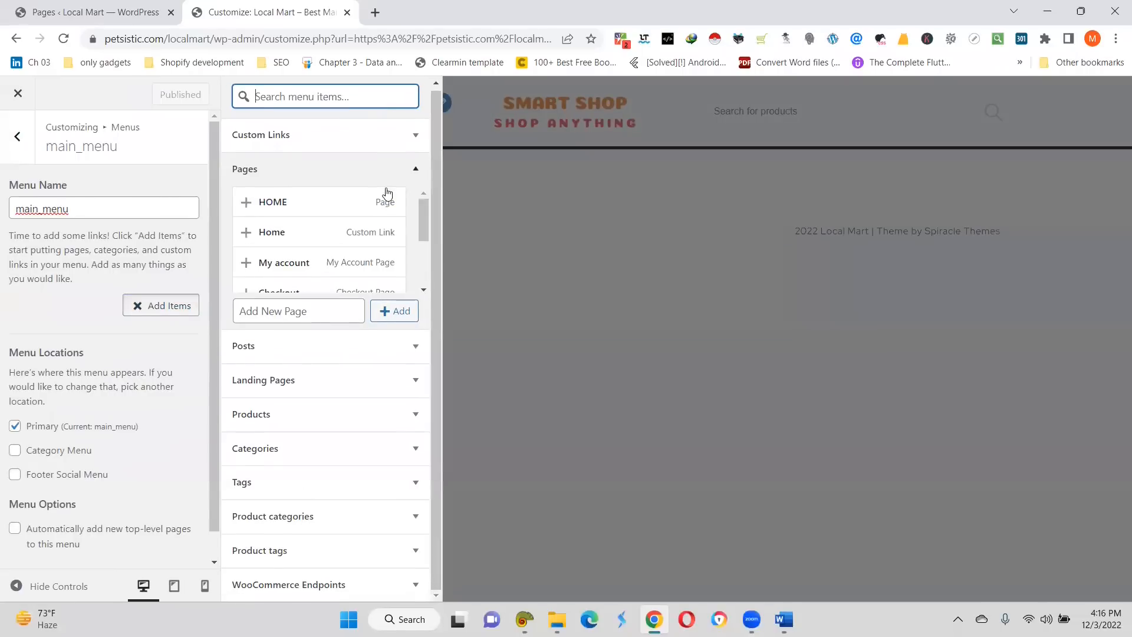
# Examine the existing pages available as menu items, including a trial search for home that is cleared again
pyautogui.scroll(-2, 352, 261)
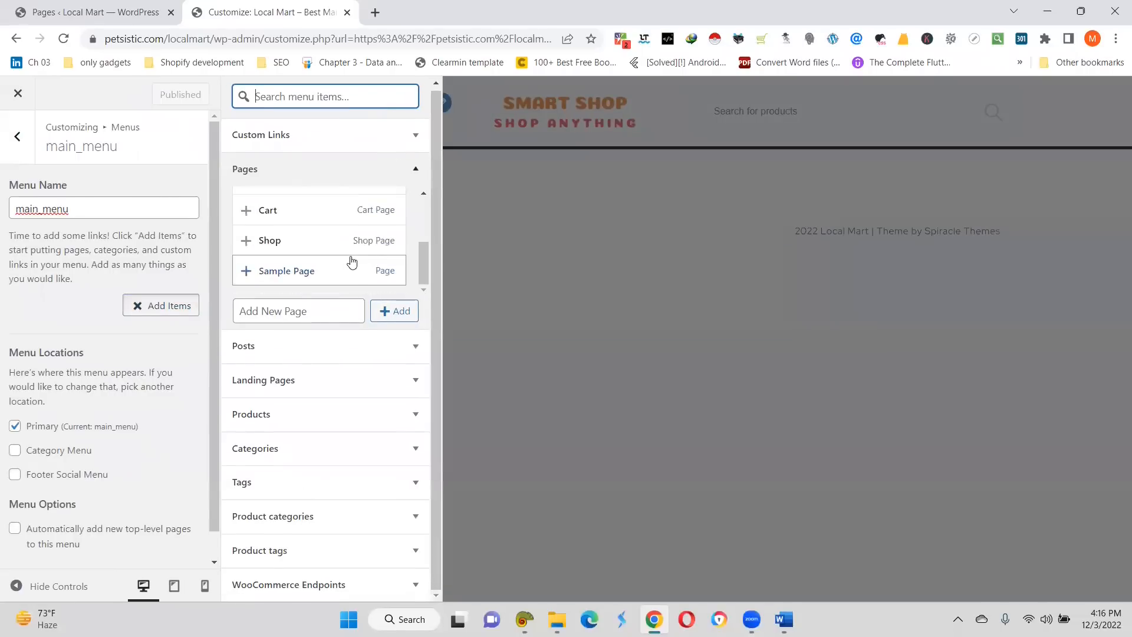
pyautogui.scroll(3, 352, 262)
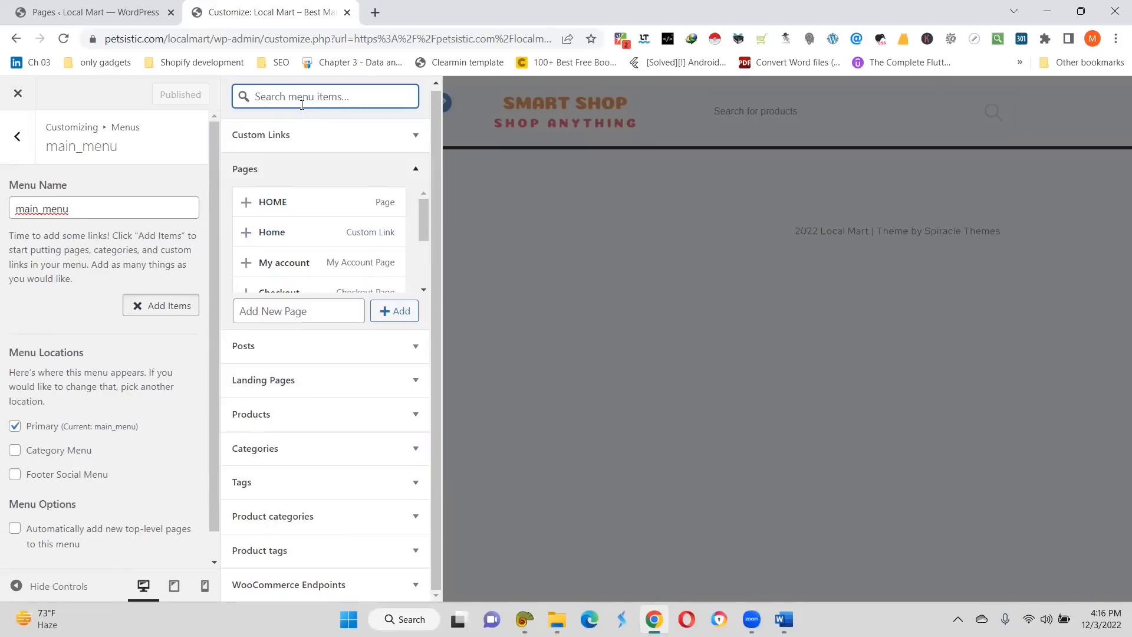
pyautogui.write('home')
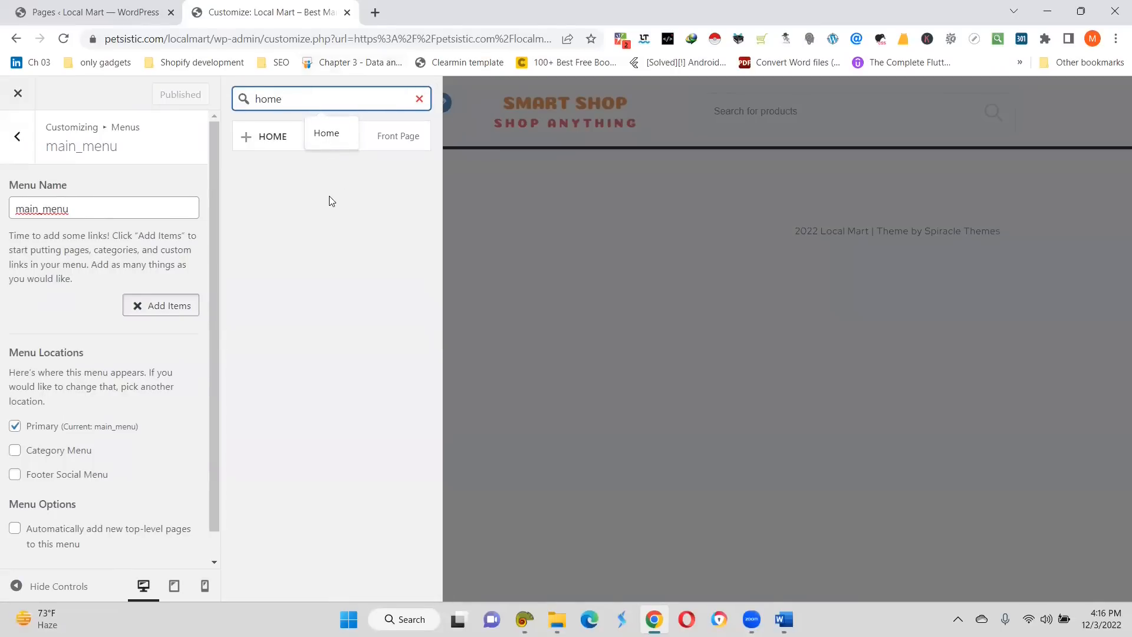
pyautogui.doubleClick(291, 99)
pyautogui.press('BackSpace')
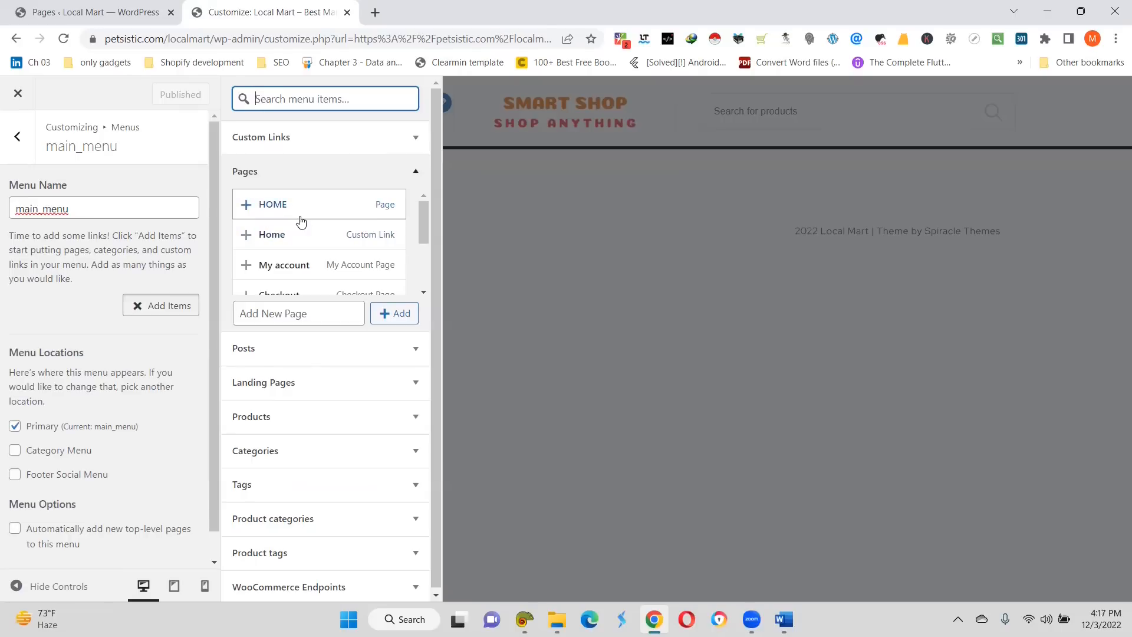
pyautogui.scroll(-3, 300, 222)
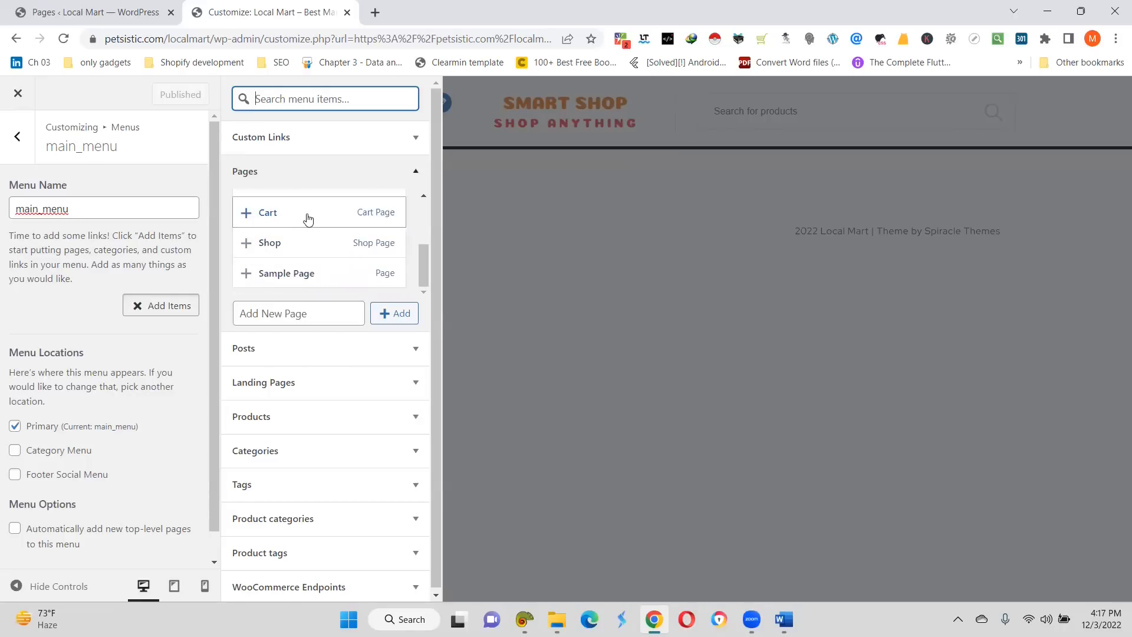
pyautogui.scroll(3, 306, 217)
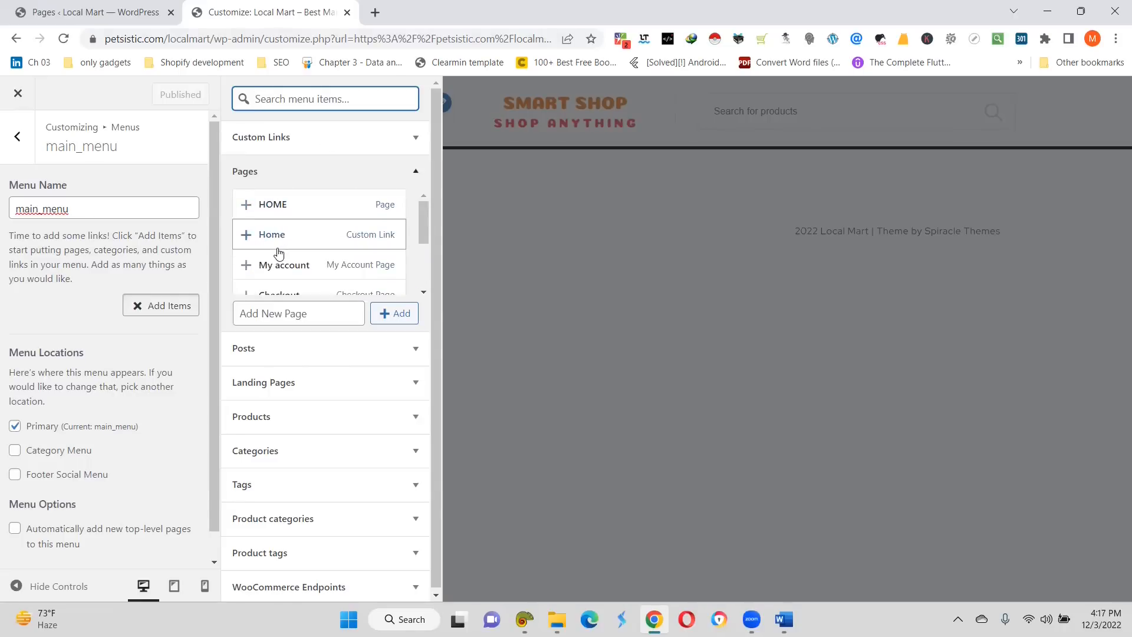
pyautogui.scroll(-3, 278, 250)
pyautogui.scroll(3, 279, 252)
pyautogui.scroll(-3, 265, 283)
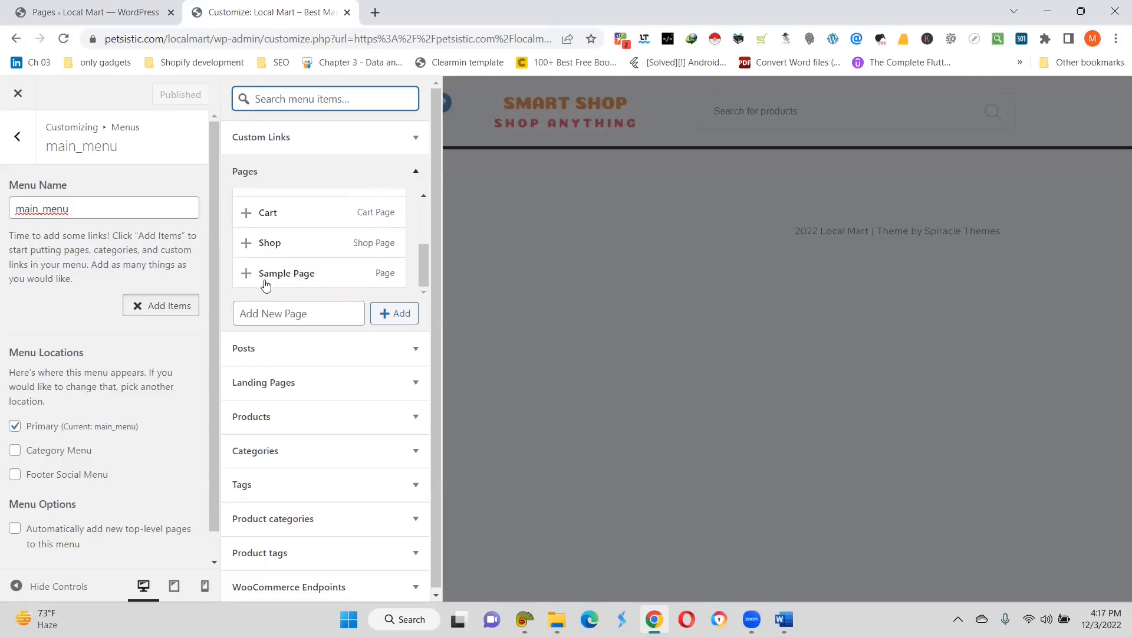
pyautogui.scroll(3, 266, 285)
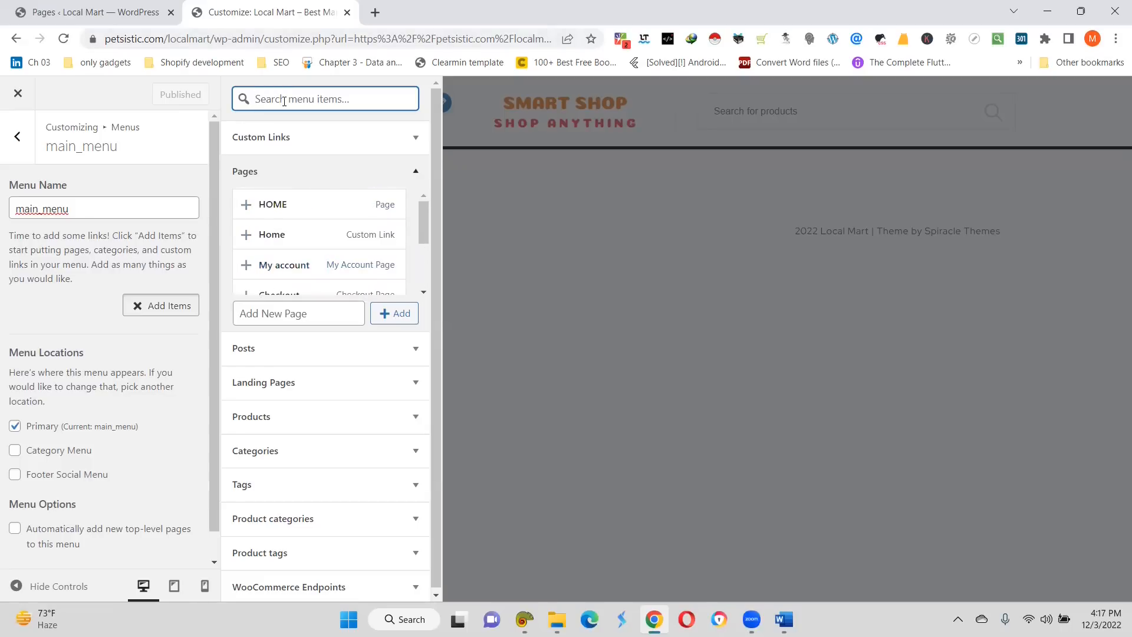
# Search the menu items for home, add the HOME front page to main_menu and publish the change
pyautogui.write('home')
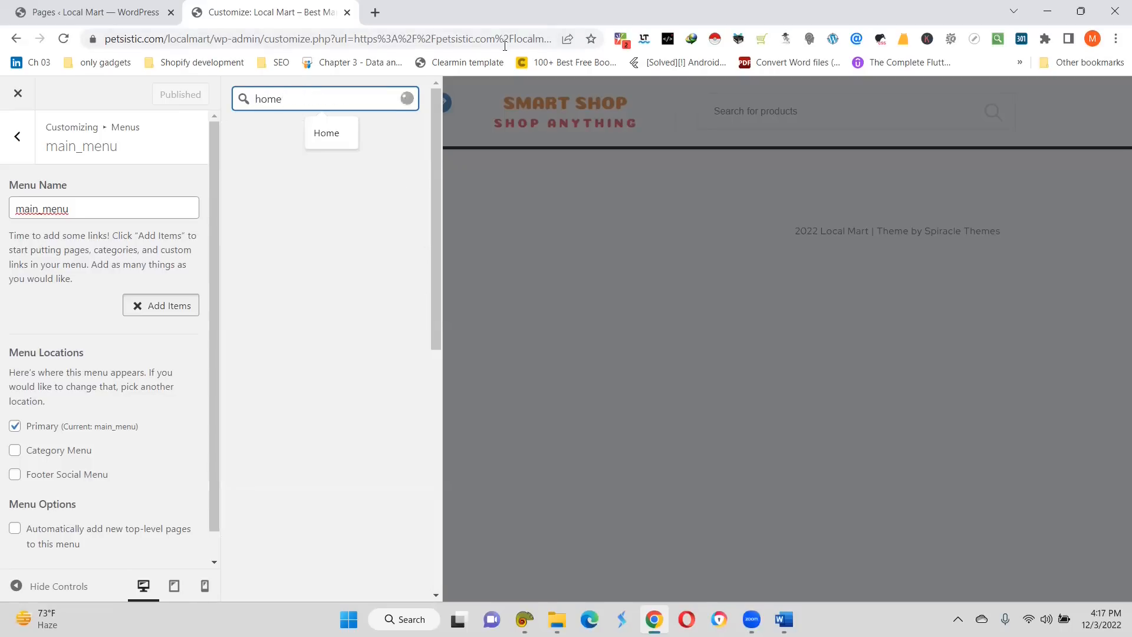
pyautogui.click(369, 198)
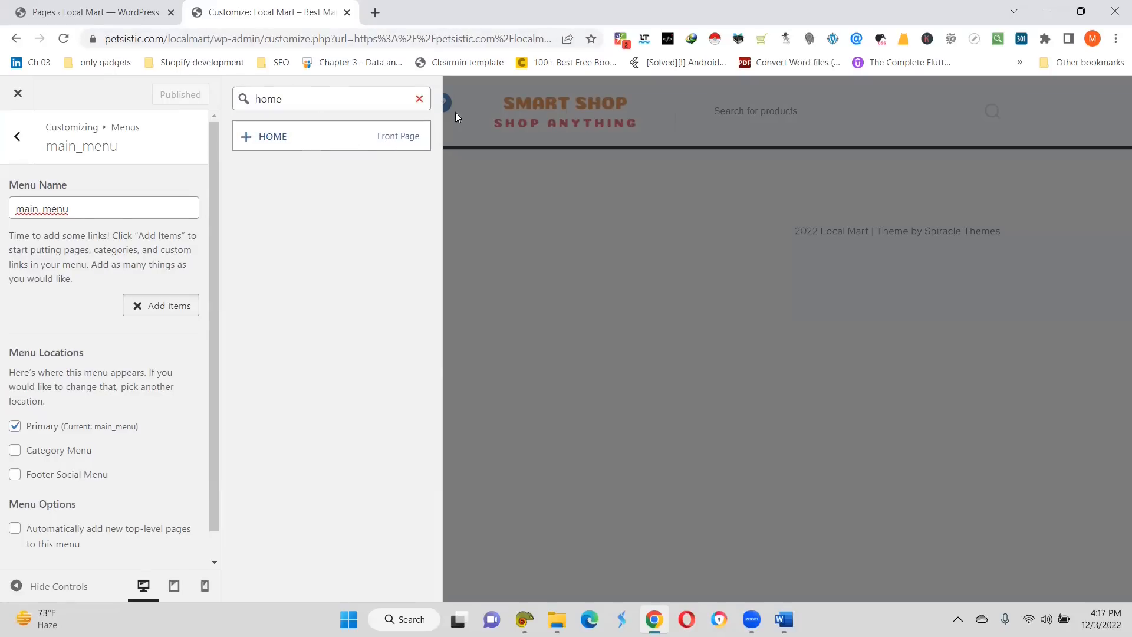
pyautogui.click(247, 137)
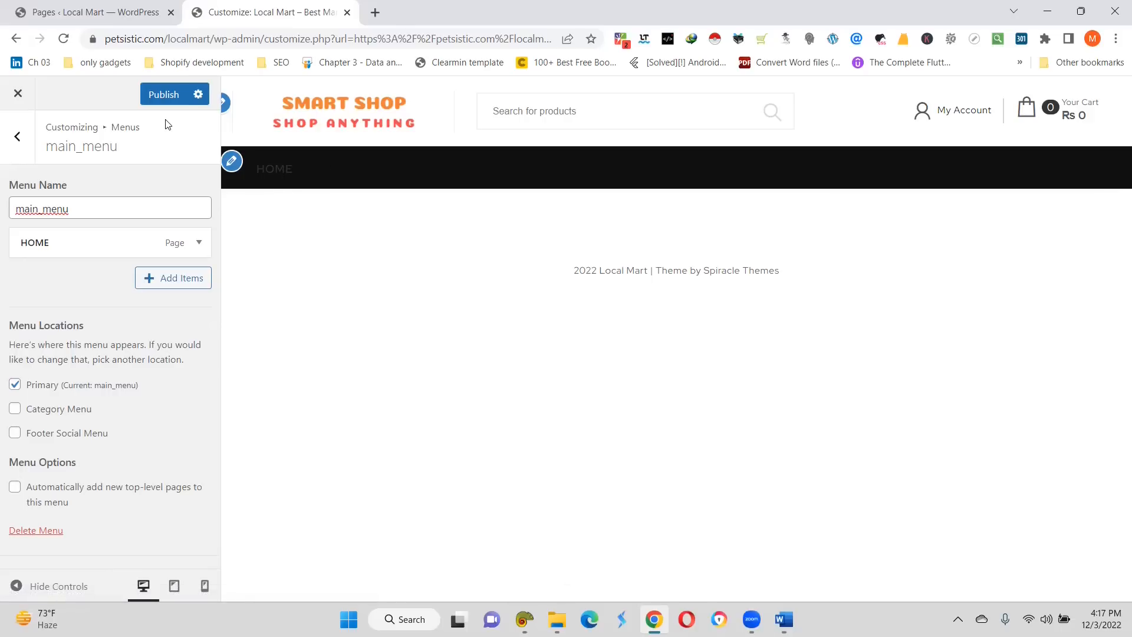
pyautogui.click(150, 90)
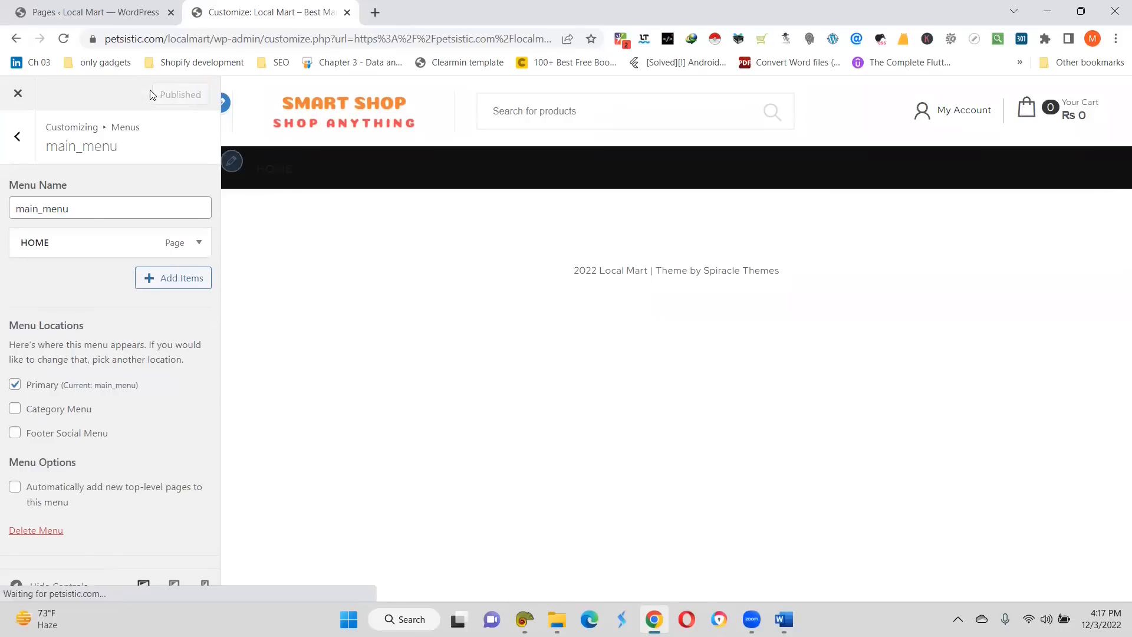